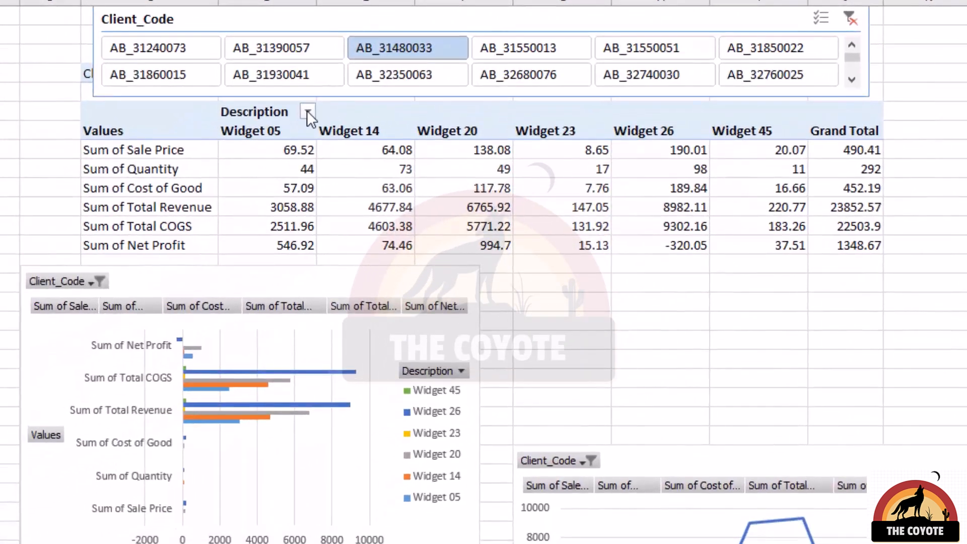
Filter the PivotTable's Description field to exclude Widget 05.
left_click(300, 115)
left_click(117, 373)
left_click(193, 474)
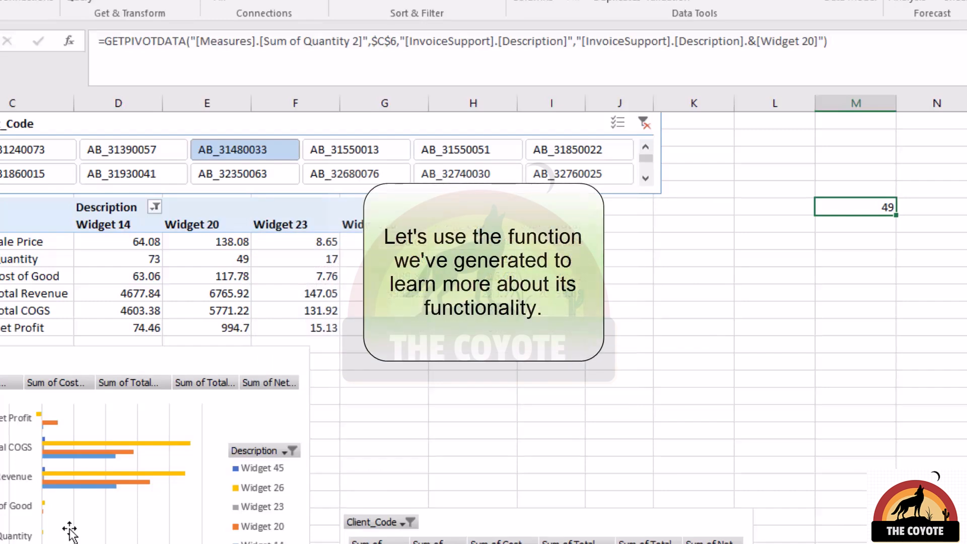
Replace the data_field argument of the GETPIVOTDATA formula in M6 with a reference to cell N2.
key("F2")
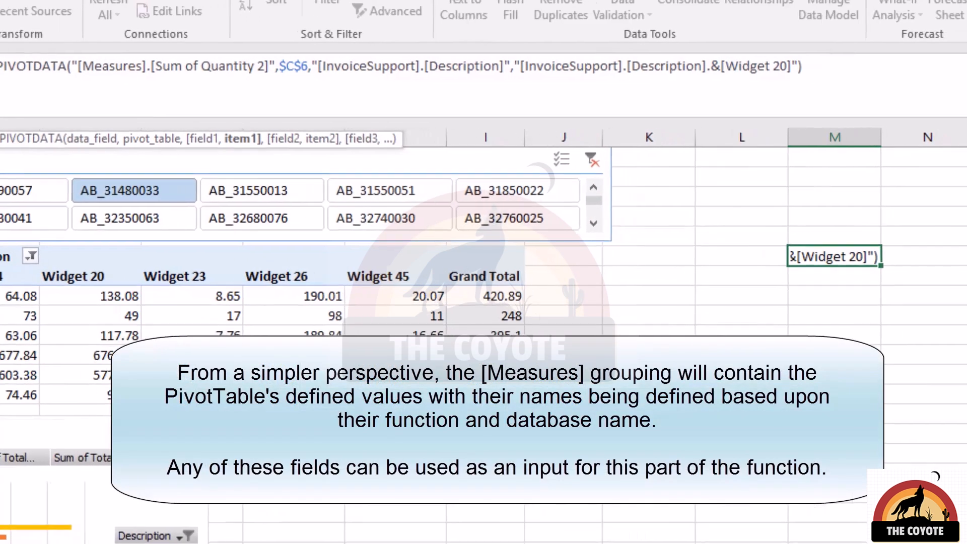
left_click_drag(232, 65, 29, 65)
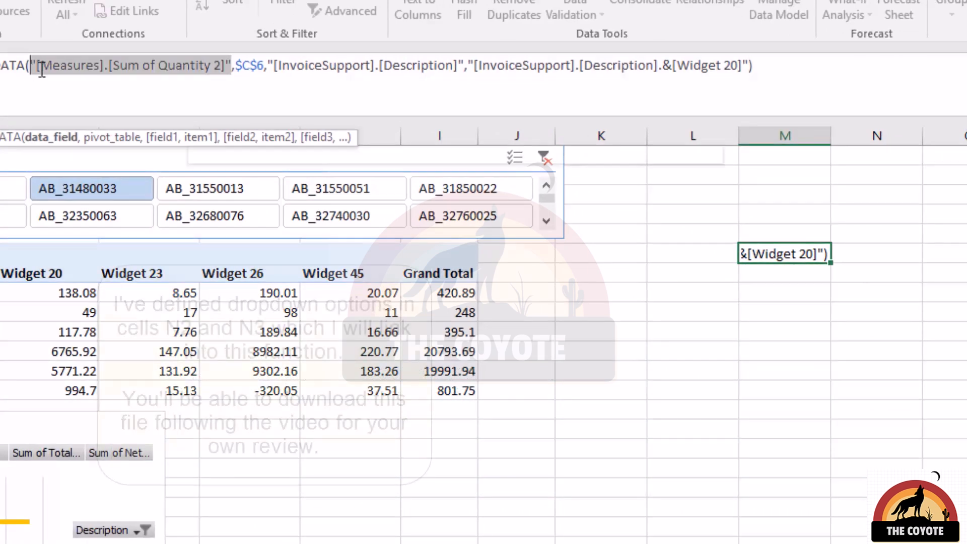
type("N2")
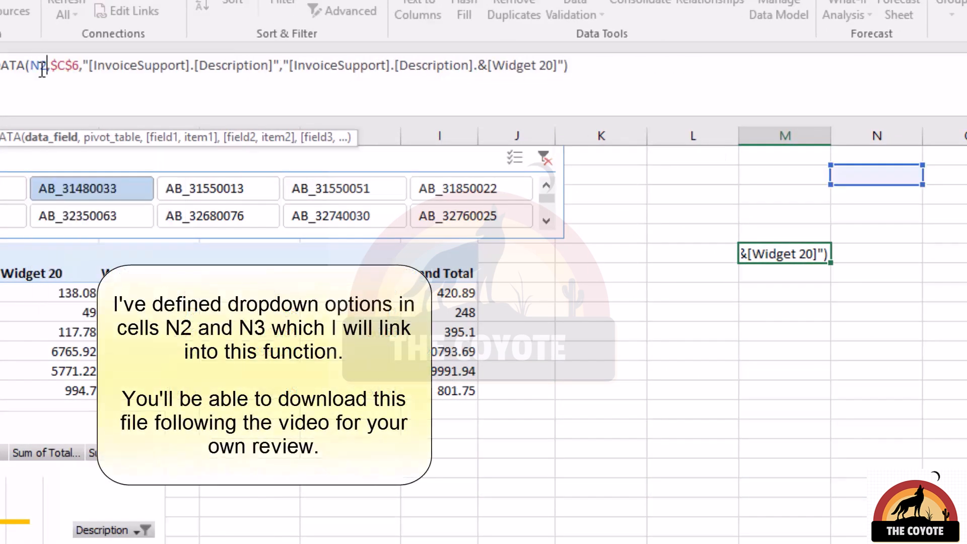
key("Return")
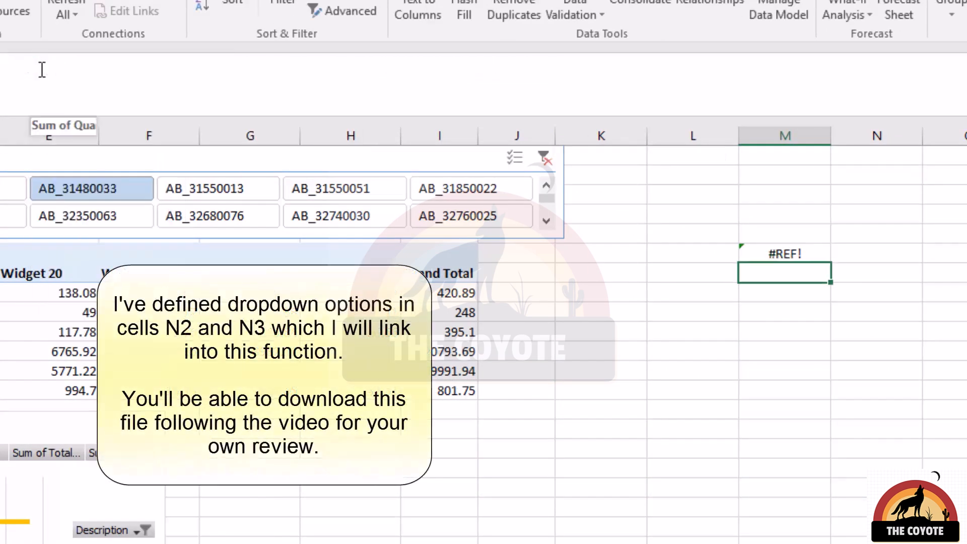
Set cell N2 to the [Measures].[Sum of Quantity 2] option from its list.
left_click(887, 167)
left_click(930, 175)
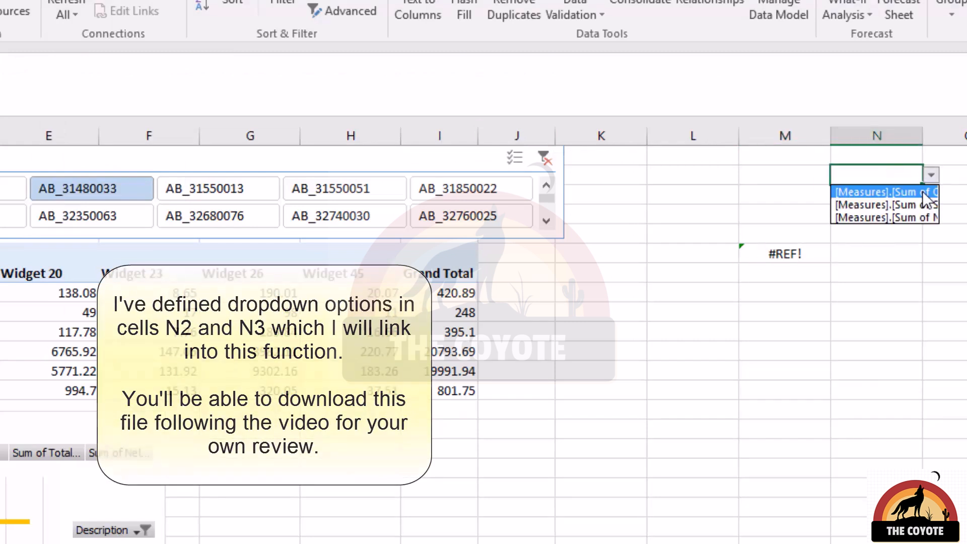
left_click(922, 191)
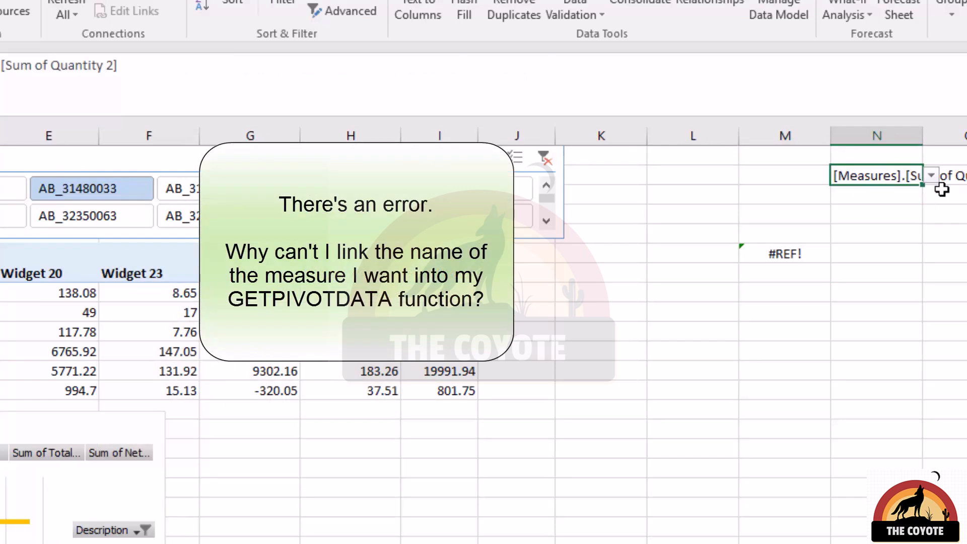
Append &"" to the N2 reference in M6's GETPIVOTDATA formula so it is read as text.
left_click(810, 257)
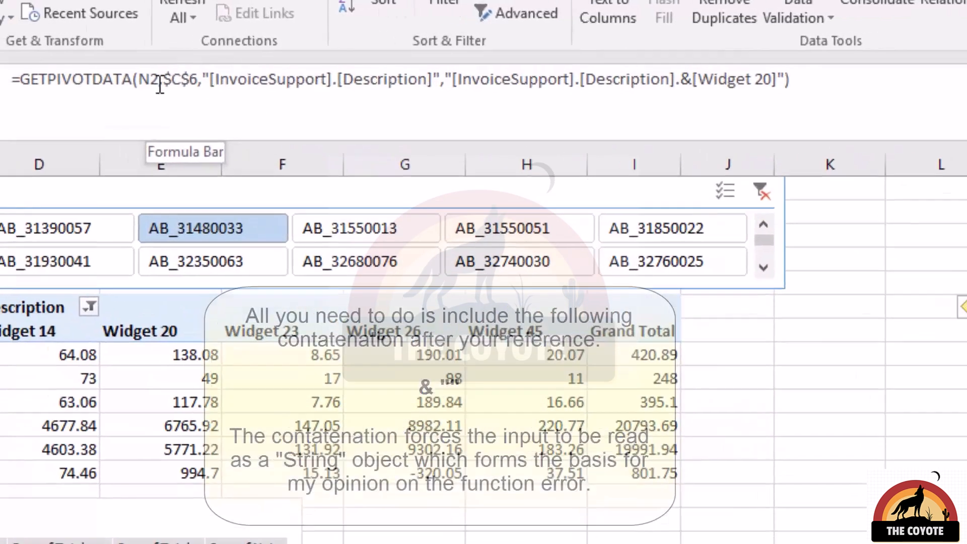
left_click(67, 72)
type("&\"\"")
key("Return")
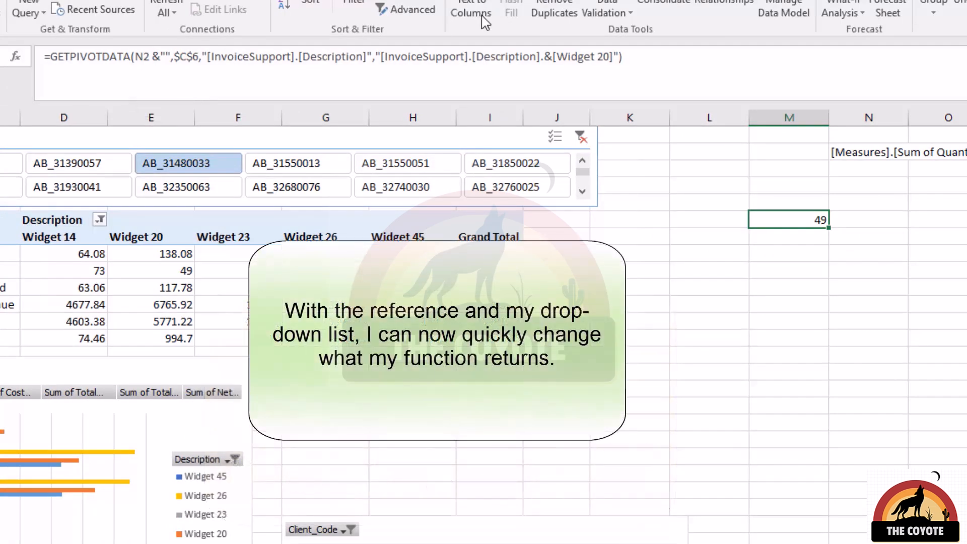
Choose the second measure in N2's list, and change it to the Sum of Net Profit measure.
left_click(836, 152)
left_click(916, 151)
left_click(871, 174)
left_click(915, 152)
left_click(866, 185)
Replace the fixed Widget 20 item in M6's GETPIVOTDATA formula with a concatenated absolute reference to N3, closed by &"]".
left_click(795, 220)
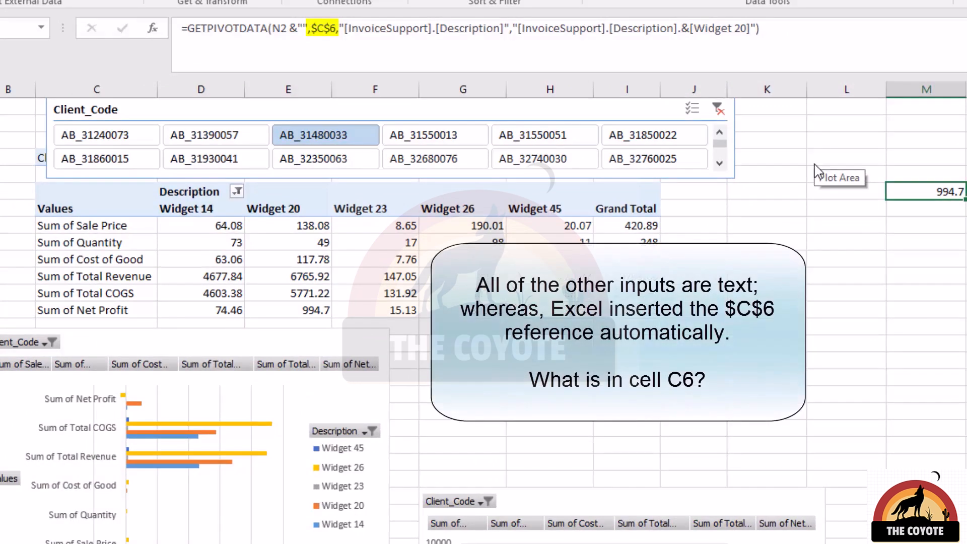
key("F2")
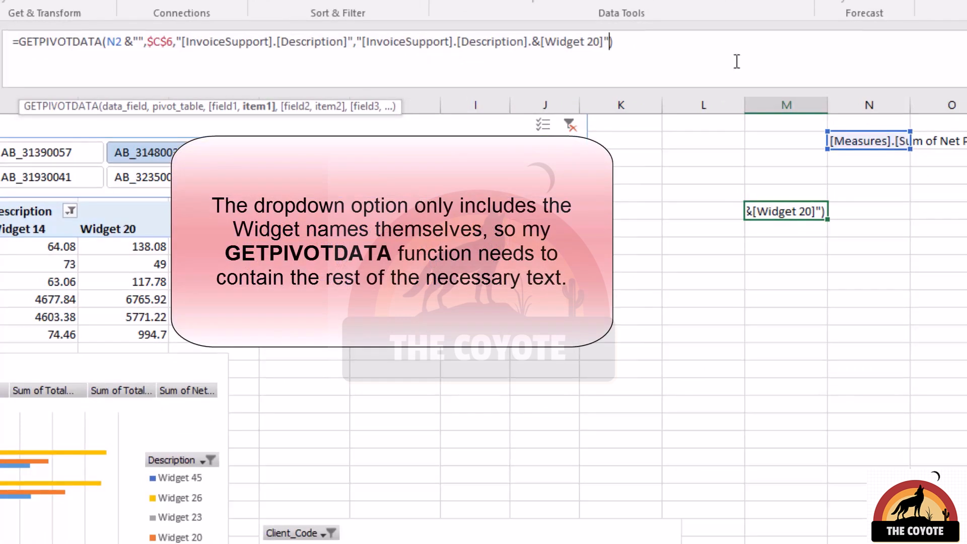
left_click_drag(608, 44, 545, 43)
key("BackSpace")
type("&")
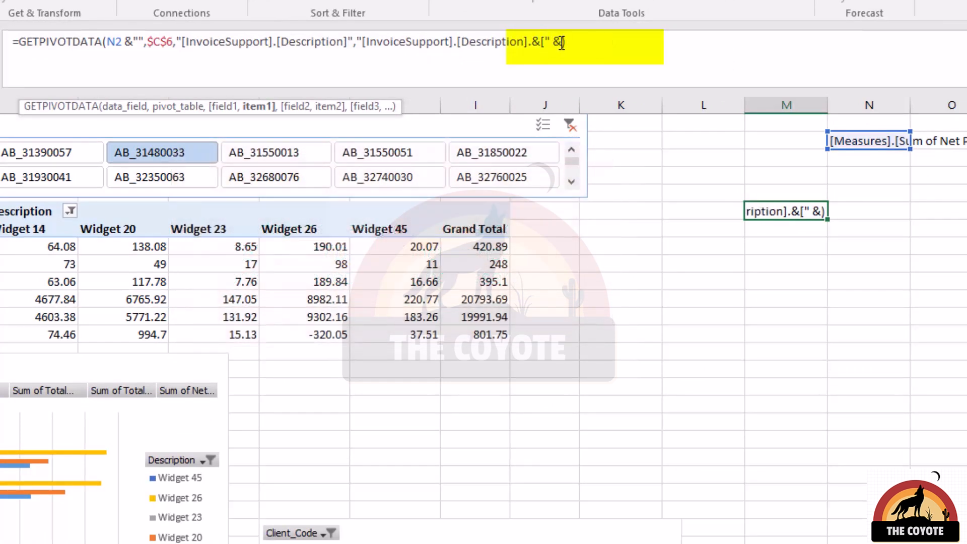
left_click(864, 155)
key("F4")
type("&\"]\"")
key("Return")
Set cell N3 to Widget 14 from its list.
left_click(866, 155)
left_click(918, 159)
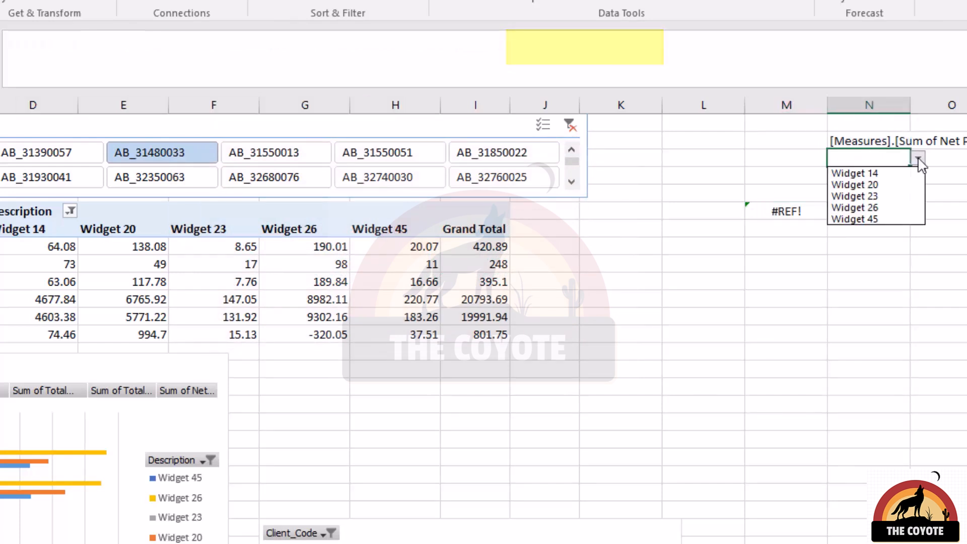
left_click(897, 174)
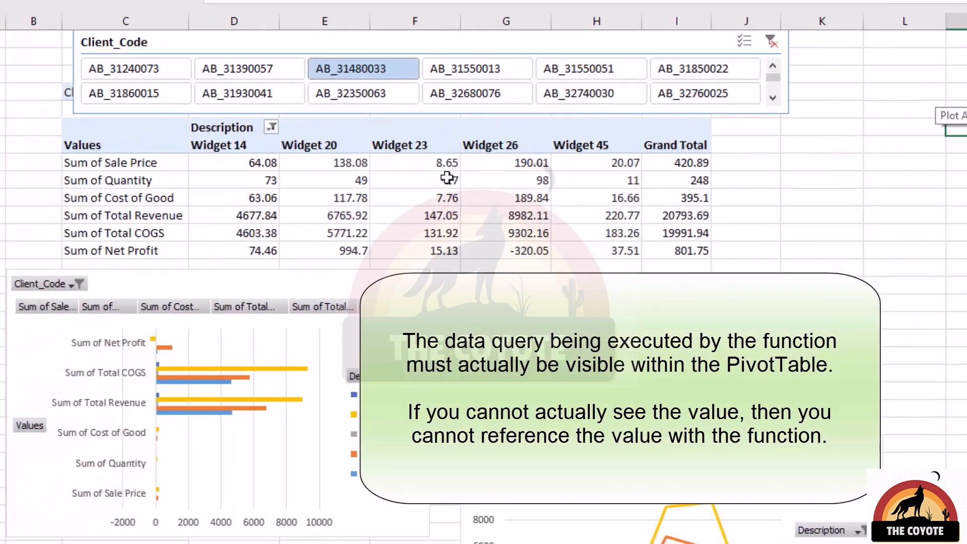
Change the PivotTable's Description filter to show Widget 05 and hide Widget 14.
left_click(70, 211)
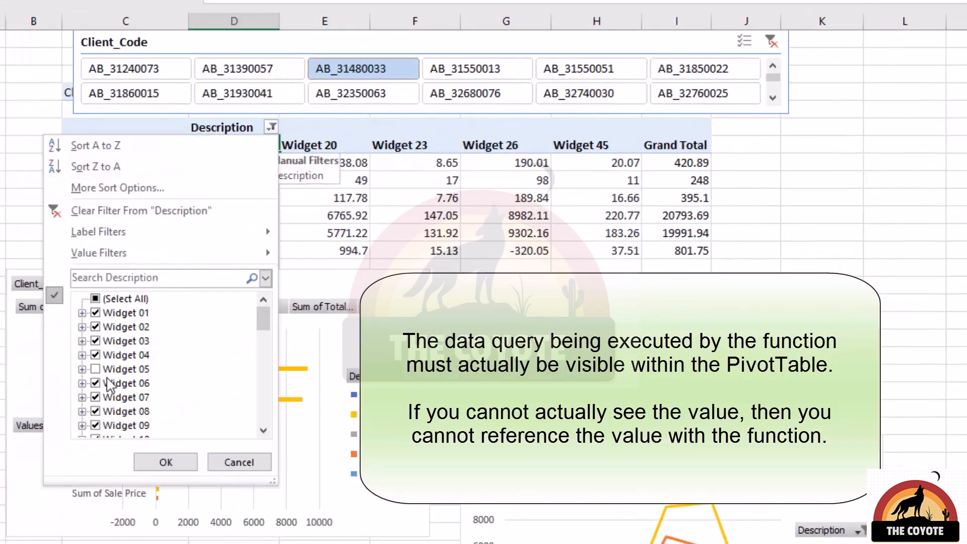
scroll(151, 363, "down", 3)
left_click(126, 382)
left_click(166, 462)
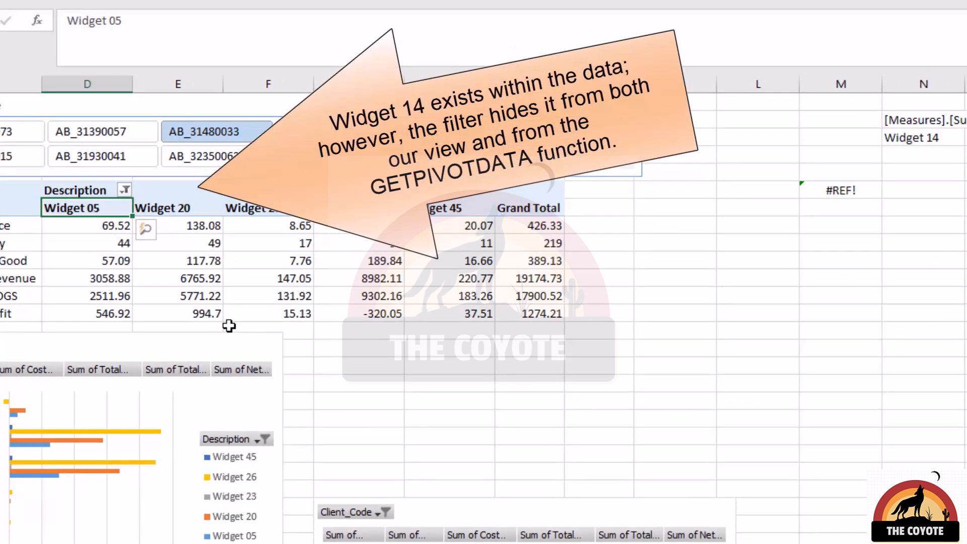
Show all widgets in the Description field again and switch the Client_Code slicer to the next client code after the selected one.
left_click(124, 190)
left_click(20, 525)
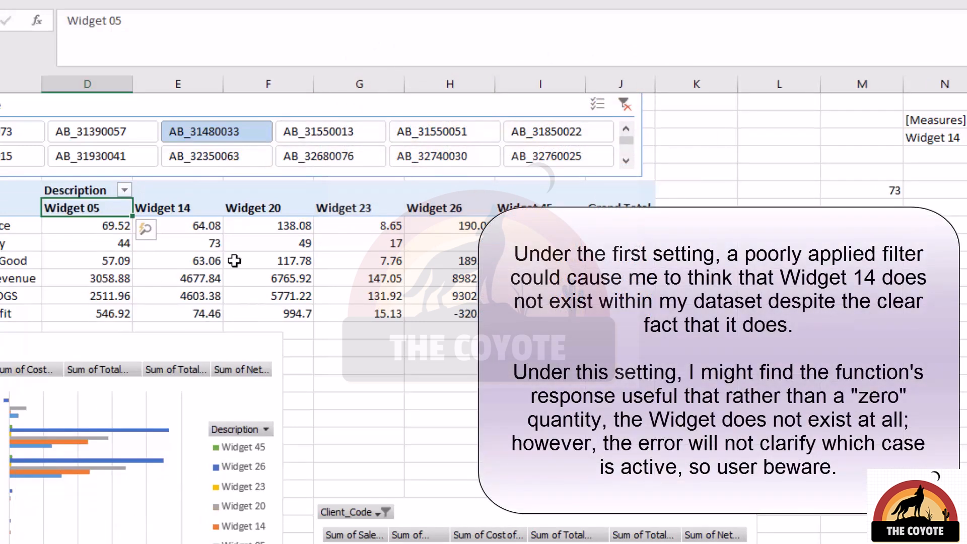
left_click(352, 133)
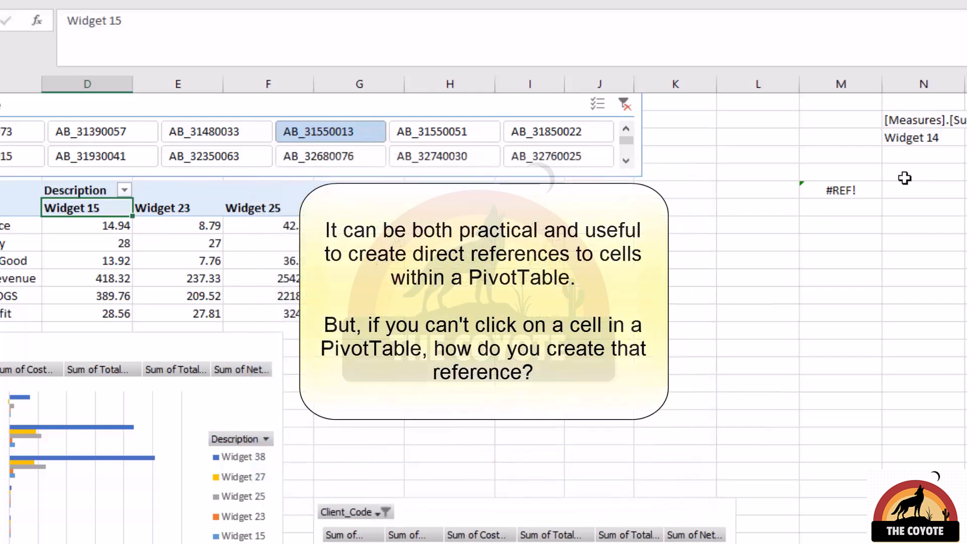
Enter the direct cell reference =E9 in cell M7.
left_click(837, 204)
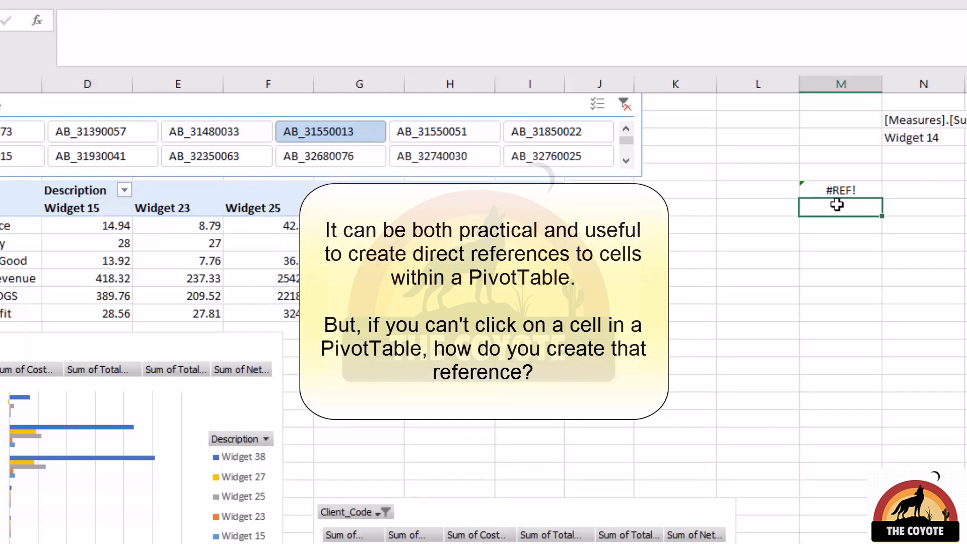
type("=E9")
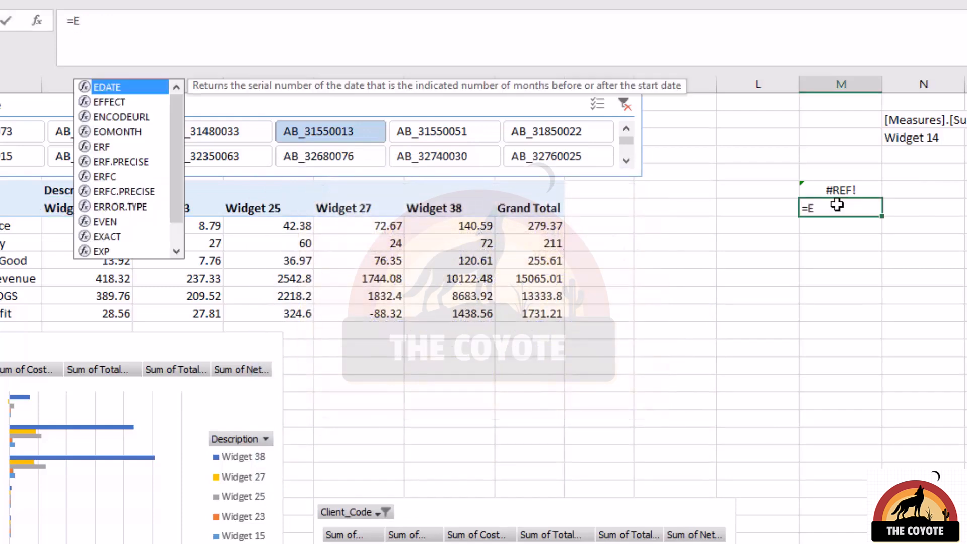
key("Return")
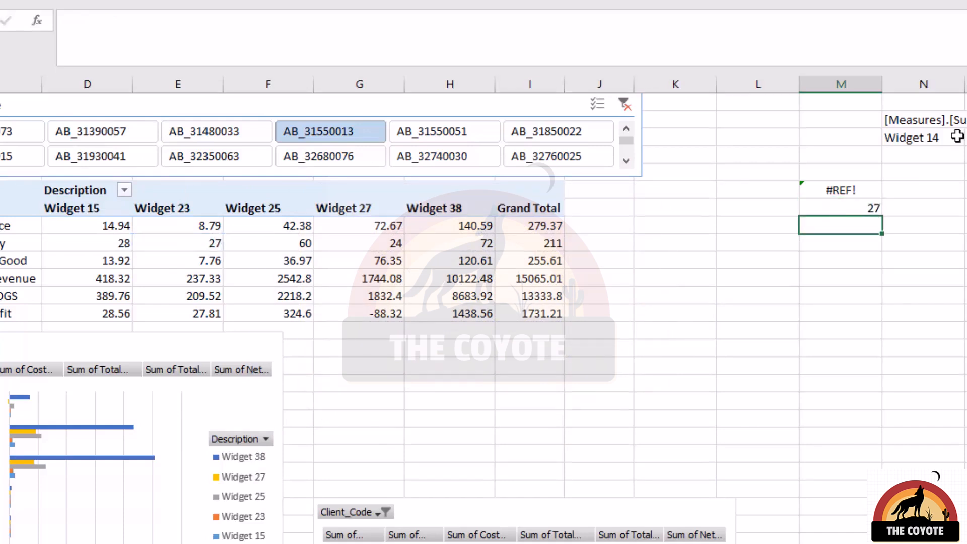
Set cell N3 to Widget 23 from its list.
left_click(921, 137)
left_click(965, 138)
left_click(906, 165)
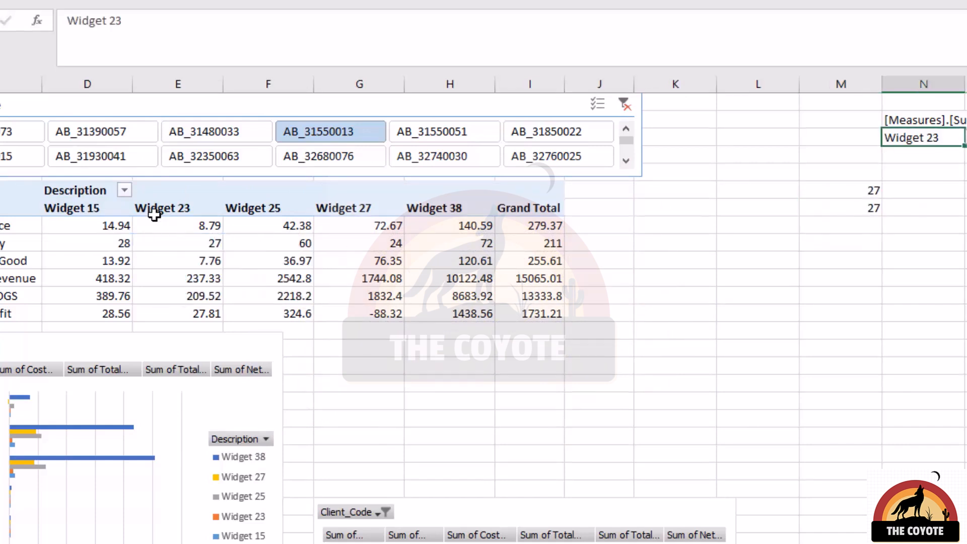
Hide Widget 15 with the PivotTable's Description filter and check the direct reference in M7.
left_click(125, 190)
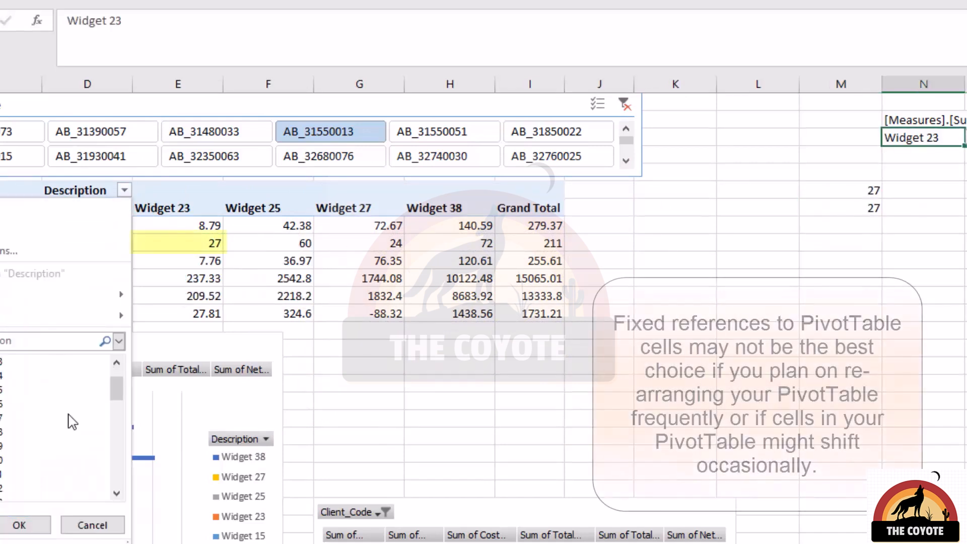
scroll(67, 414, "down", 5)
left_click(1, 362)
left_click(19, 525)
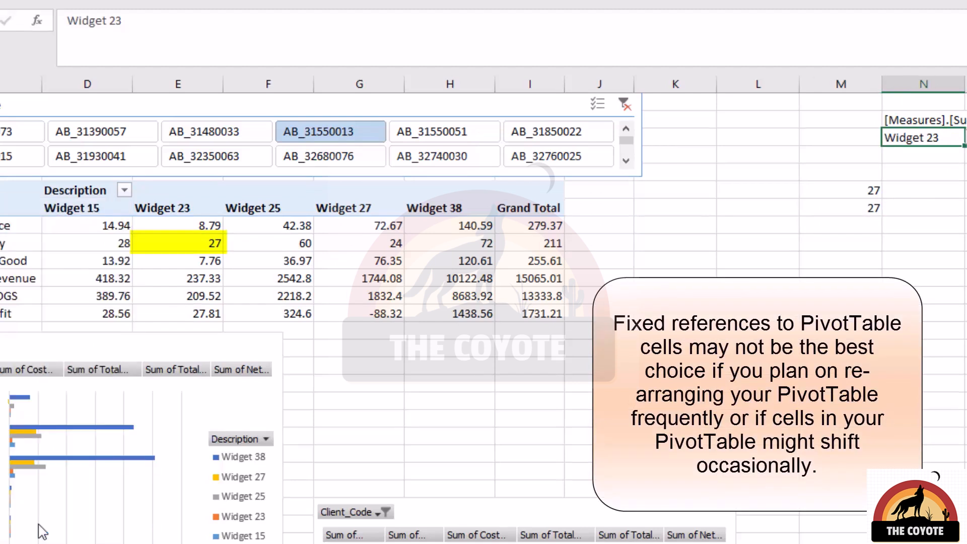
left_click(816, 208)
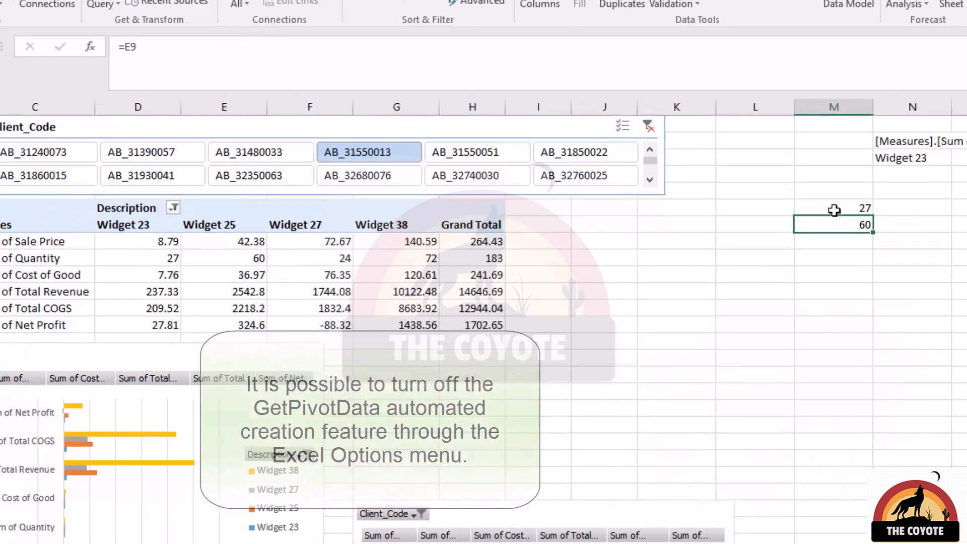
Turn off automatic GetPivotData creation for PivotTable references in the Excel formula options, with M8 as the active cell.
left_click(822, 225)
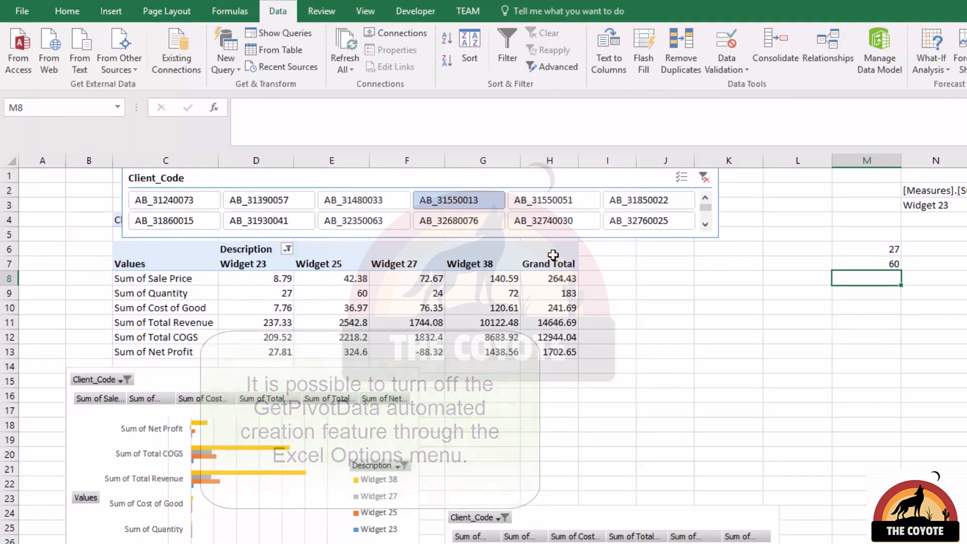
left_click(21, 11)
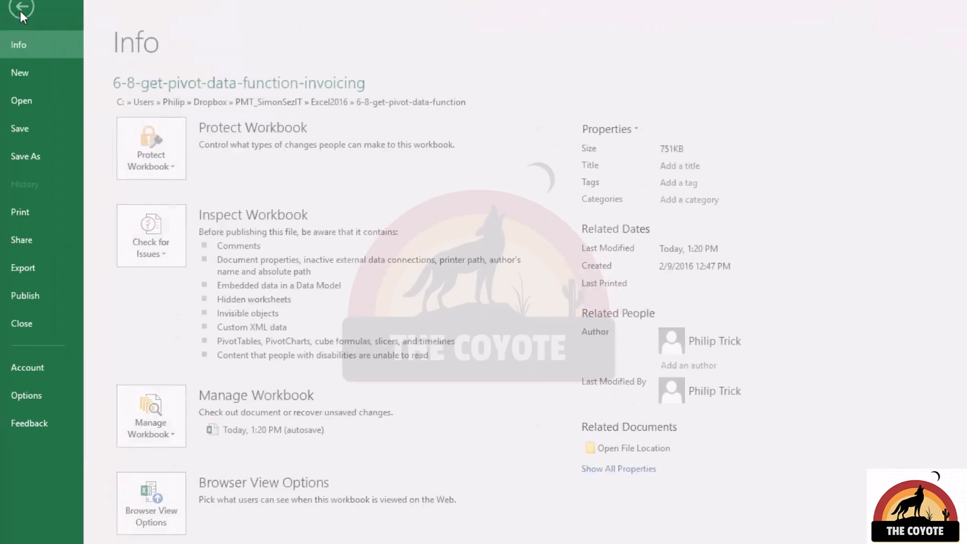
left_click(71, 398)
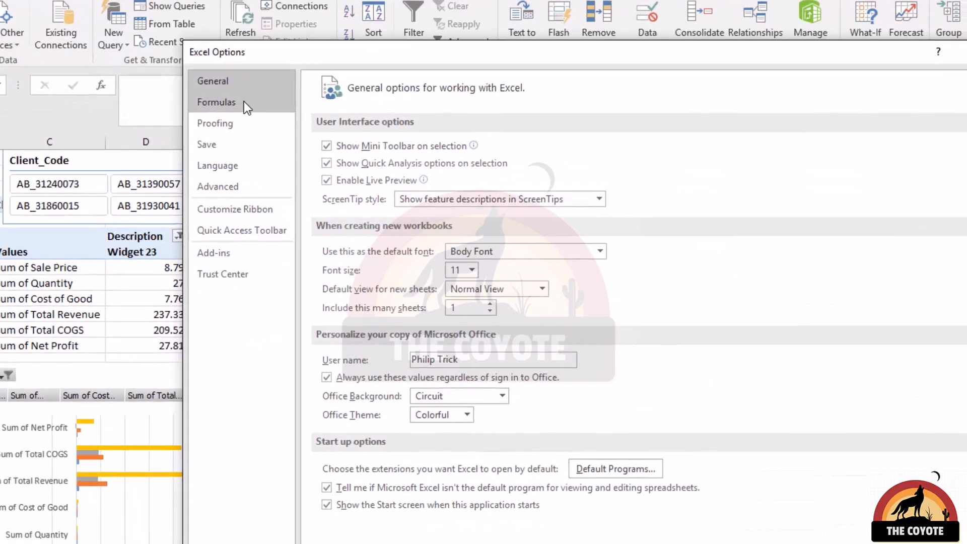
left_click(349, 125)
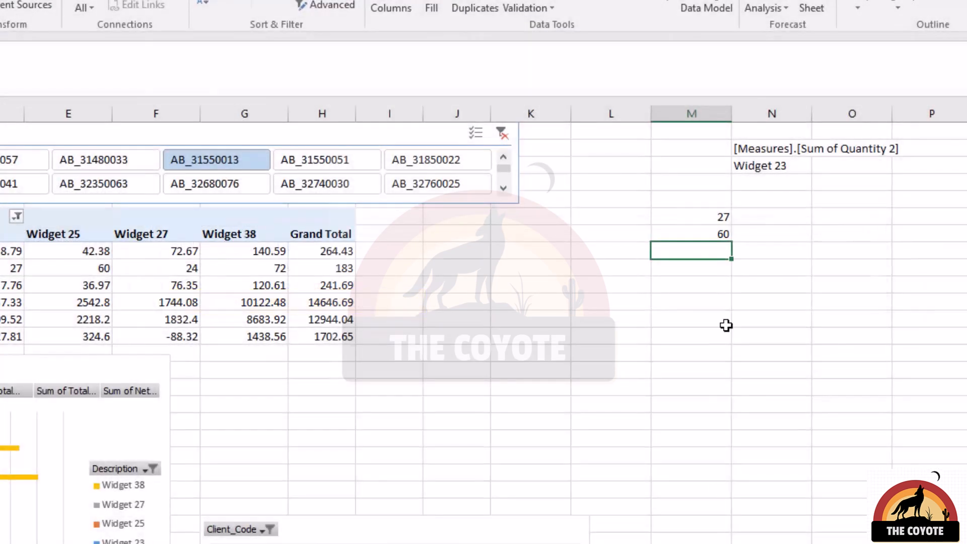
Enter a direct reference in M8 to the Widget 27 Sum of Quantity cell, =F9.
type("=")
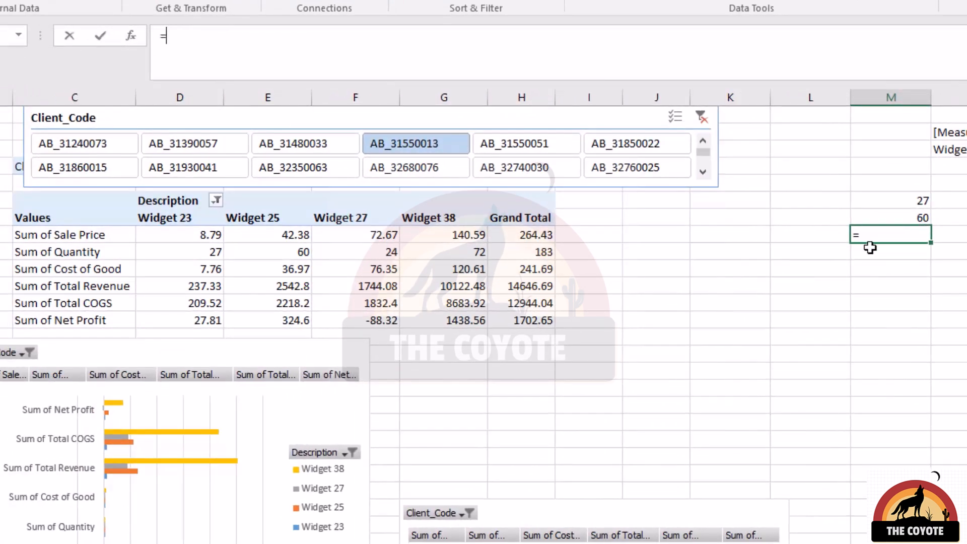
left_click(373, 267)
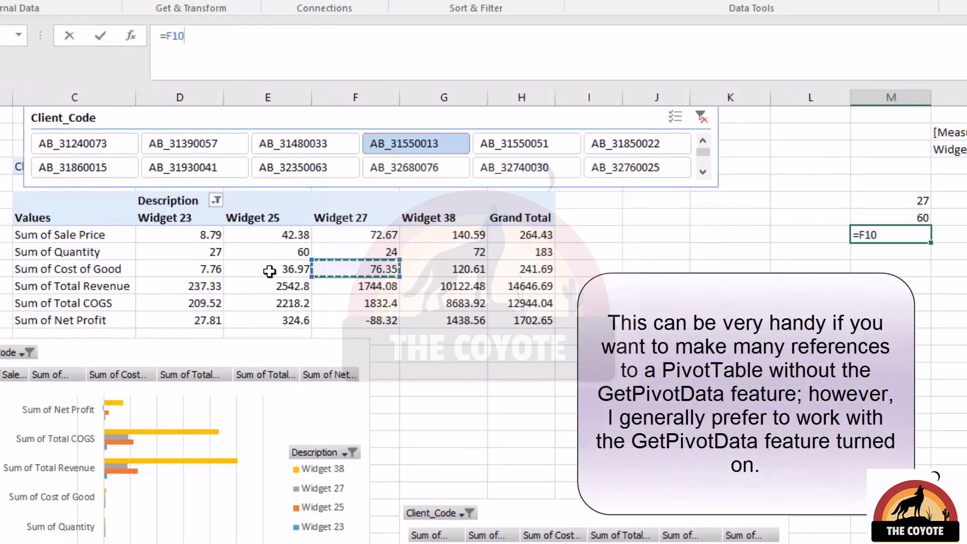
left_click(269, 270)
left_click(299, 251)
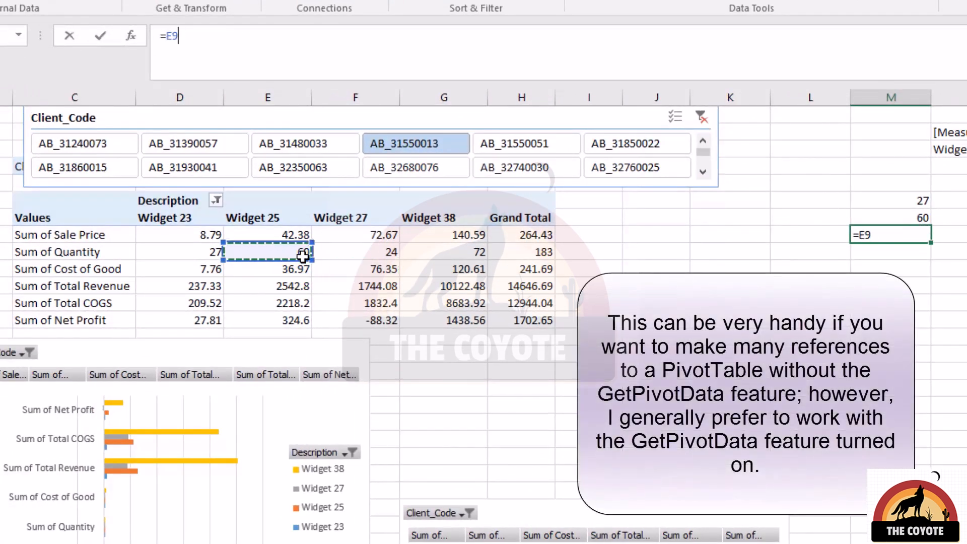
left_click(340, 249)
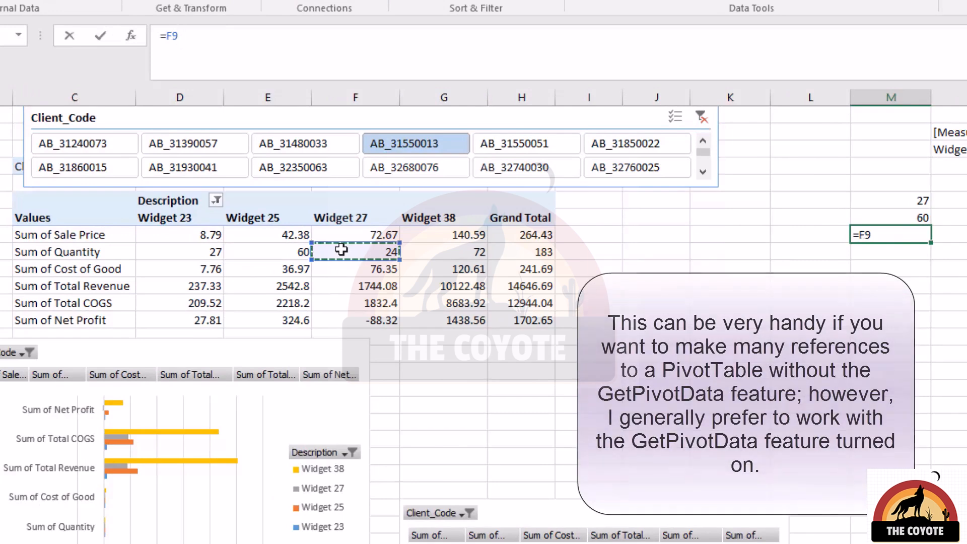
key("Return")
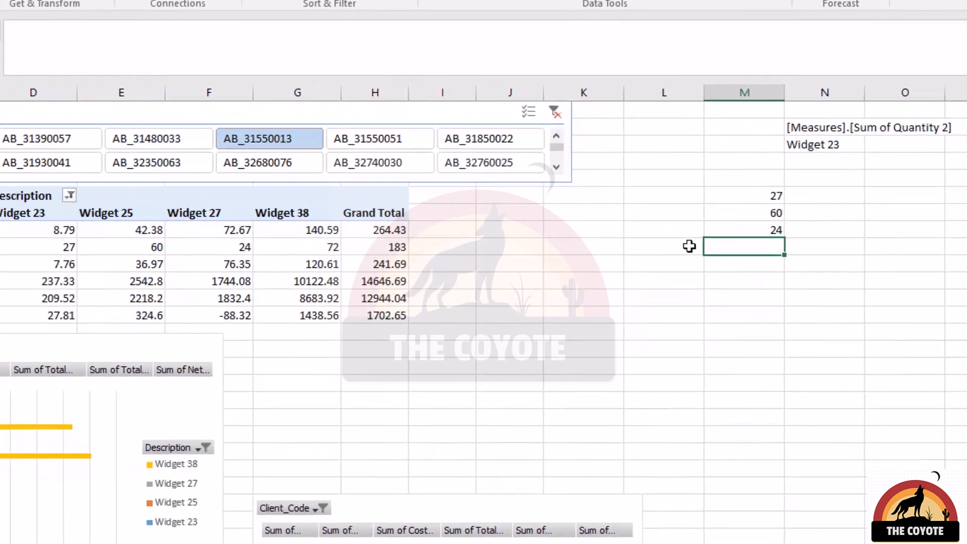
Set cell N3 to Widget 38 from its list.
left_click(833, 145)
left_click(880, 144)
left_click(860, 191)
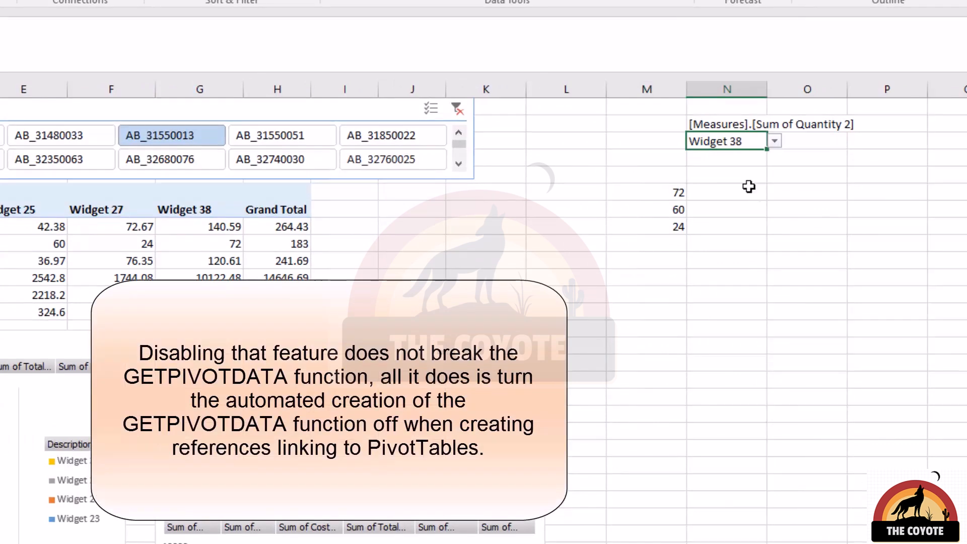